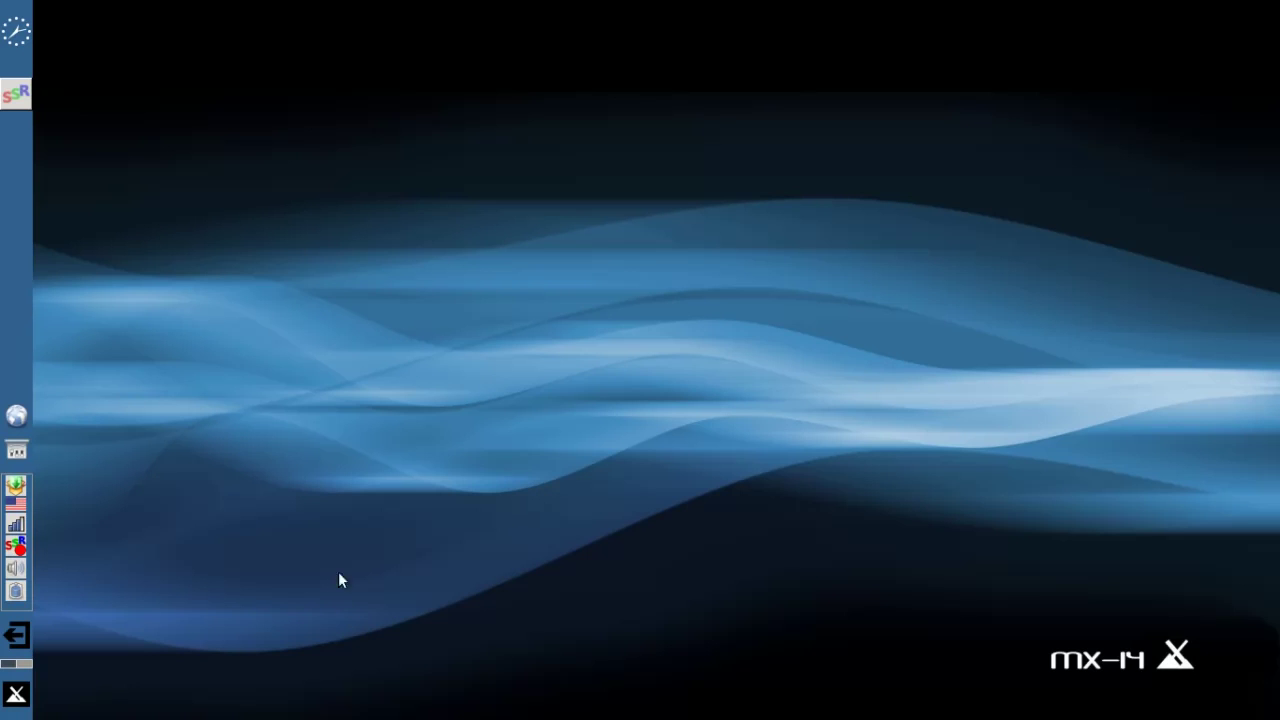
Step: Browse the System and Accessories categories in the Whisker Menu
left_click(14, 698)
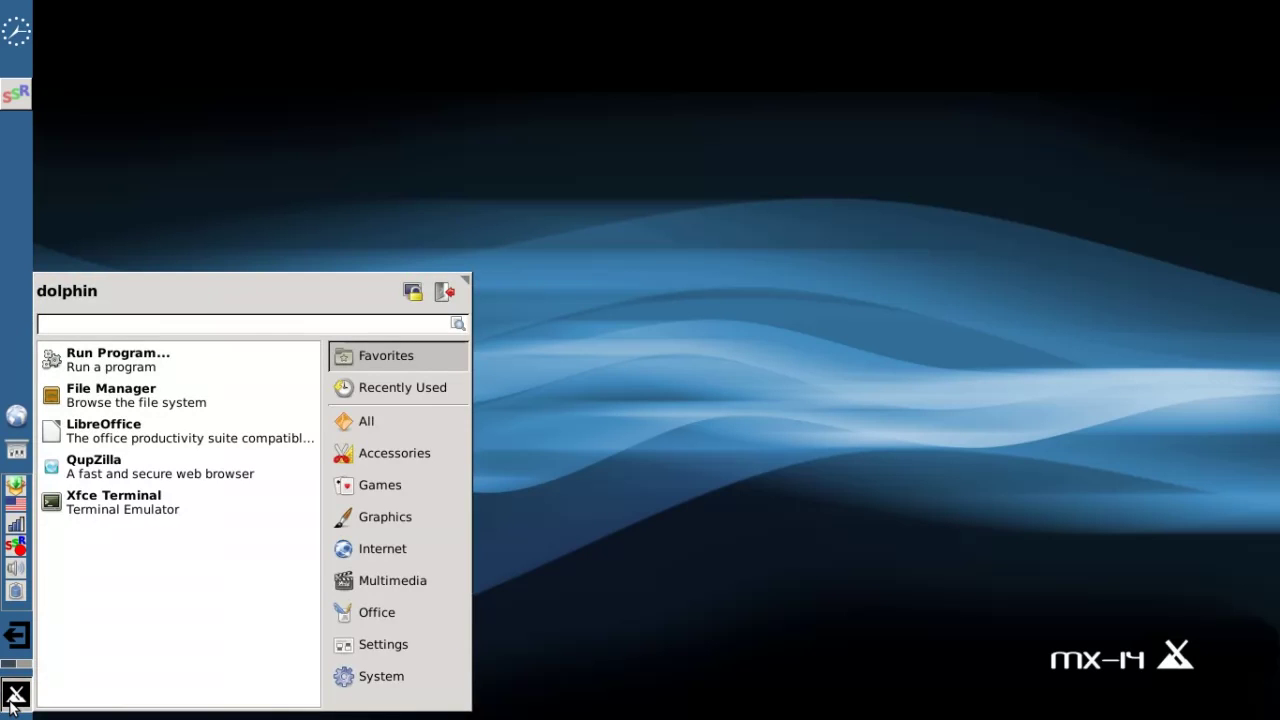
left_click(377, 680)
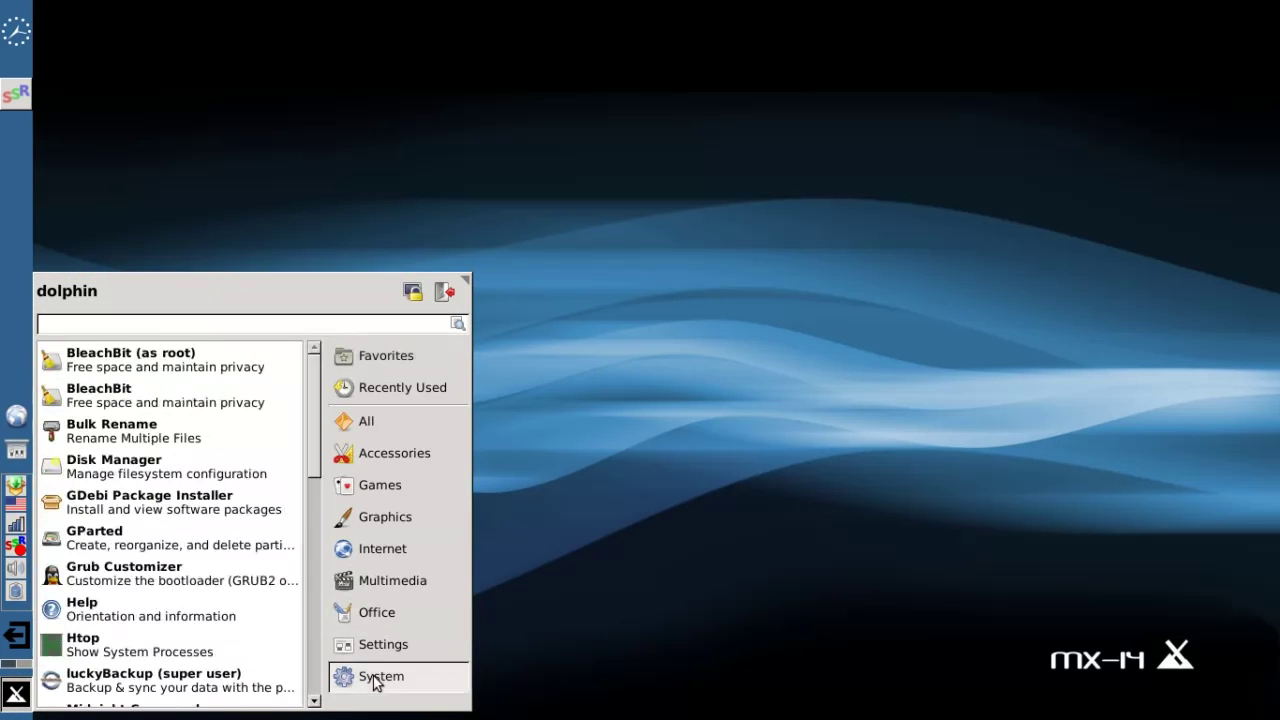
left_click(370, 455)
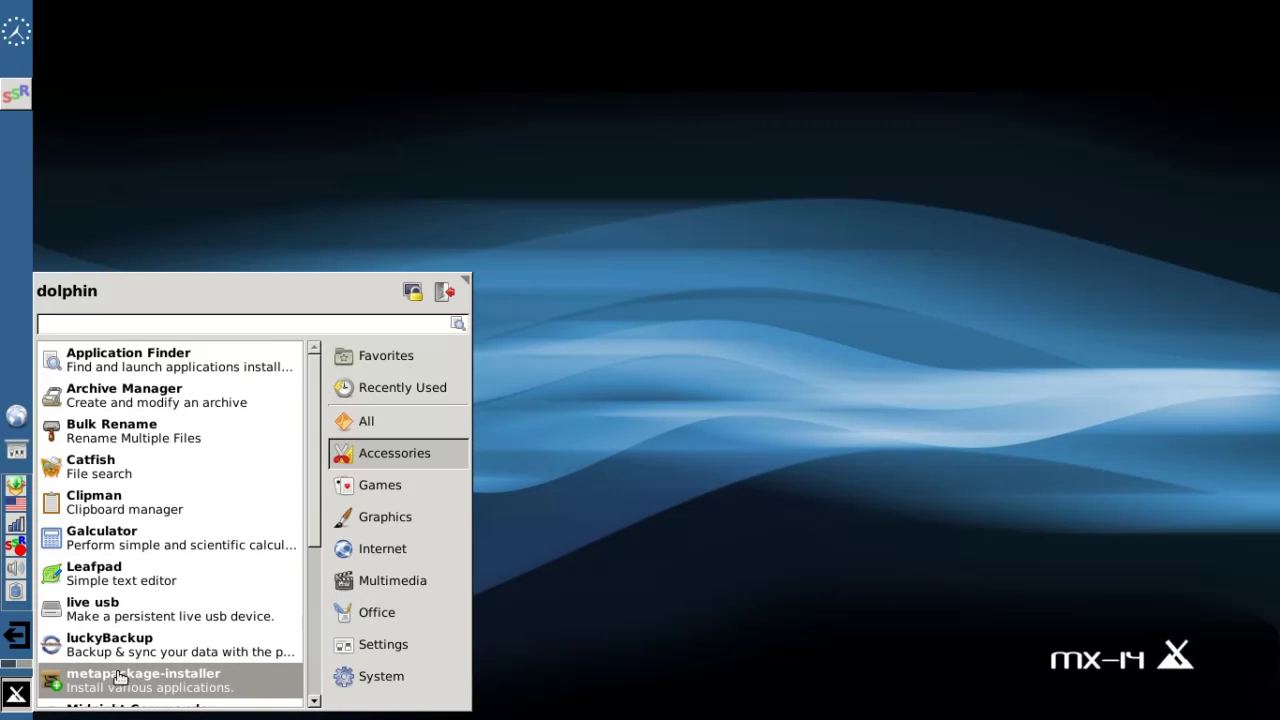
Step: Search 'm' to launch metapackage-installer and authorise it with the root password
type("met")
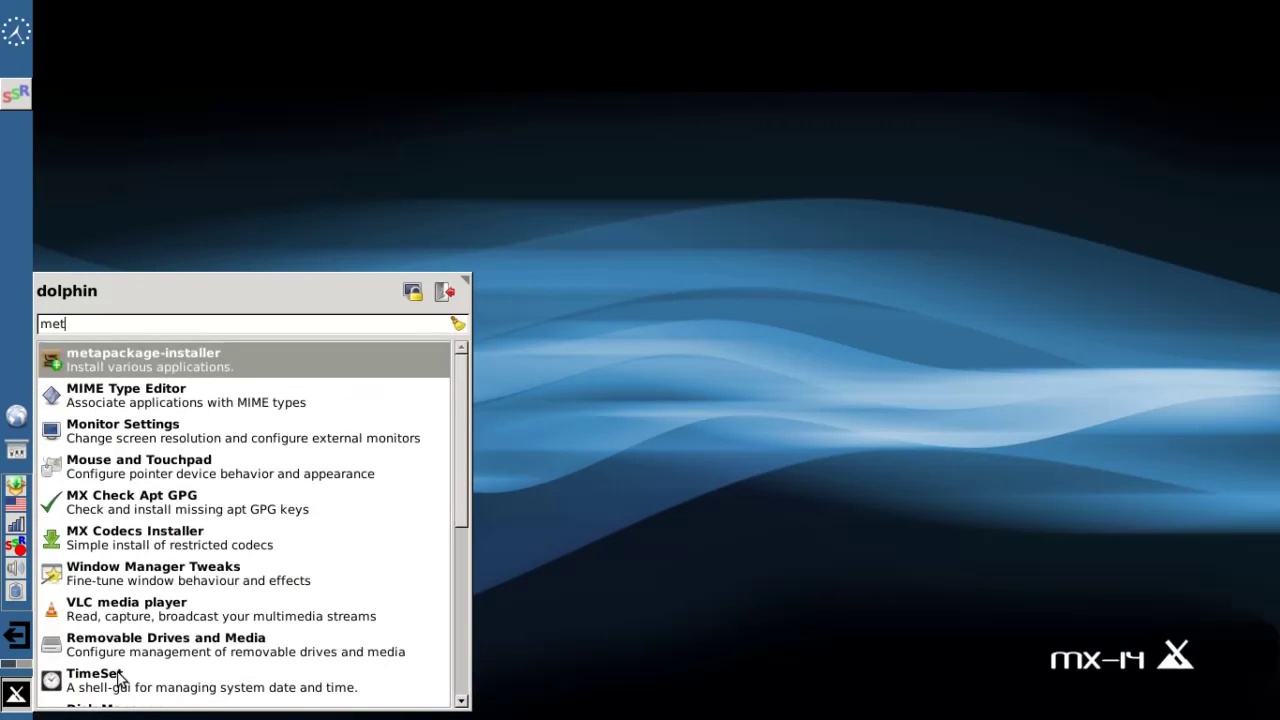
key("Return")
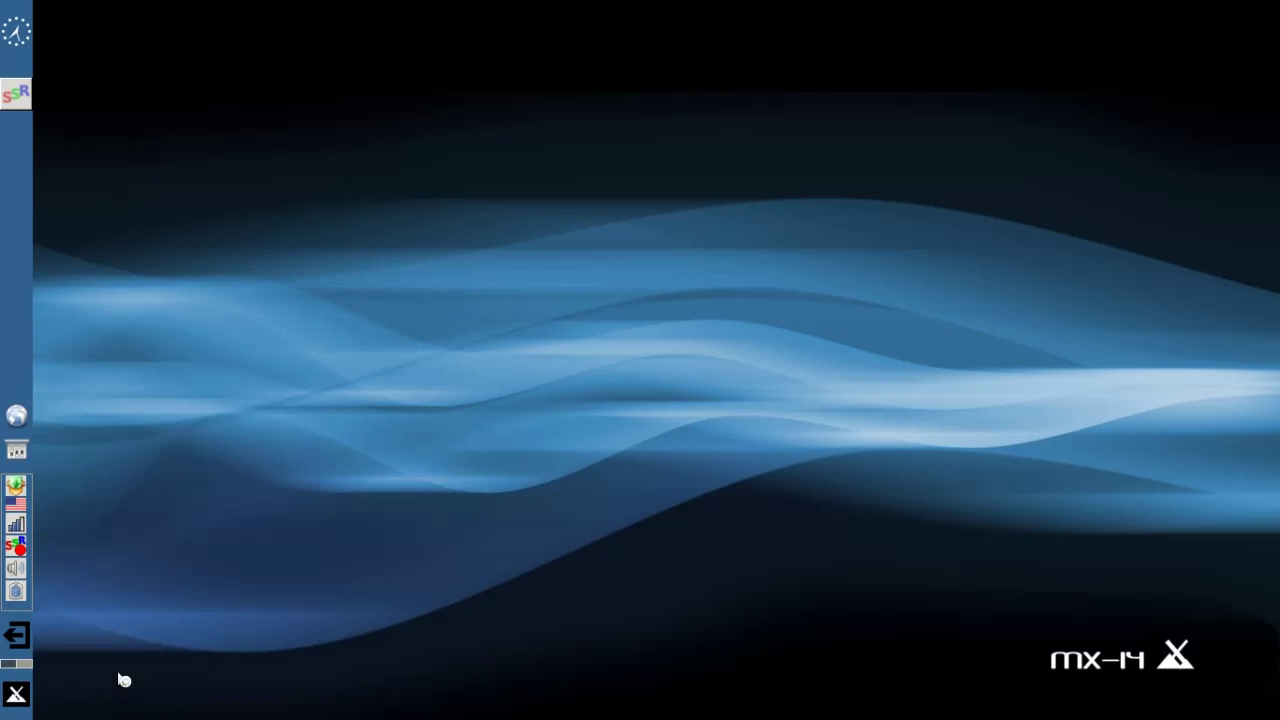
type("****")
key("Return")
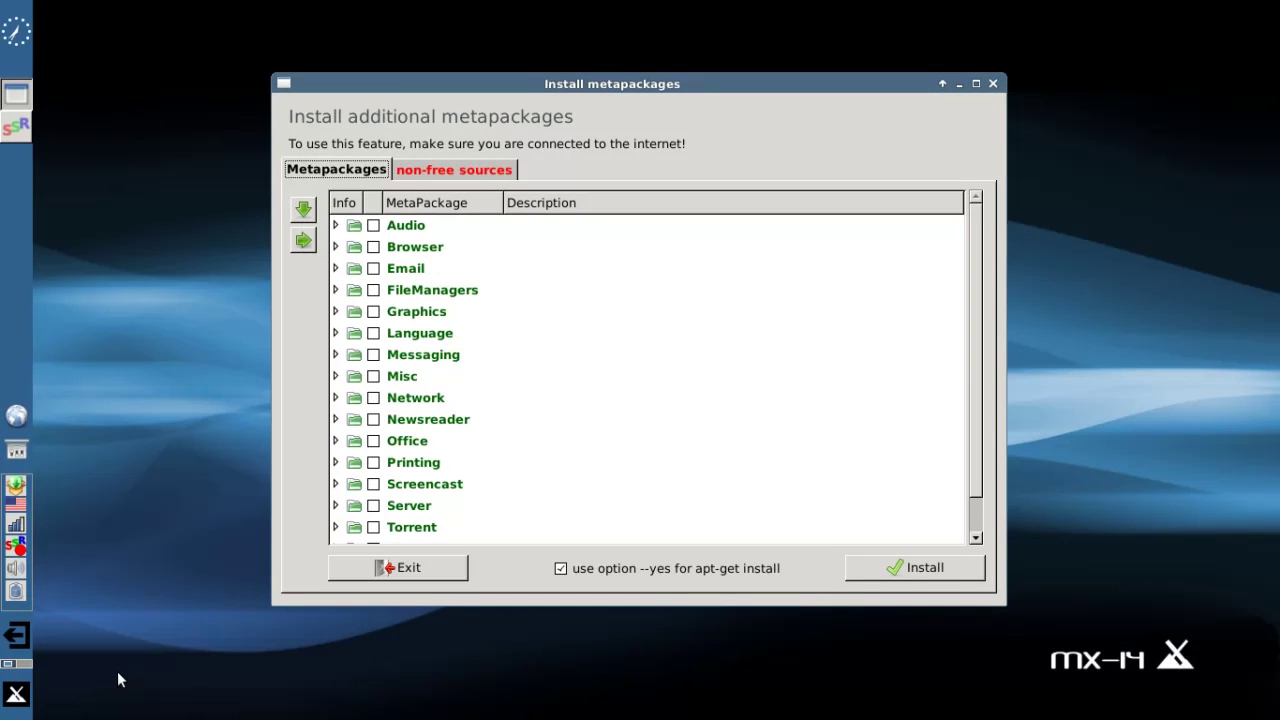
Step: Expand and collapse the FileManagers and Browser categories to inspect them
left_click(337, 289)
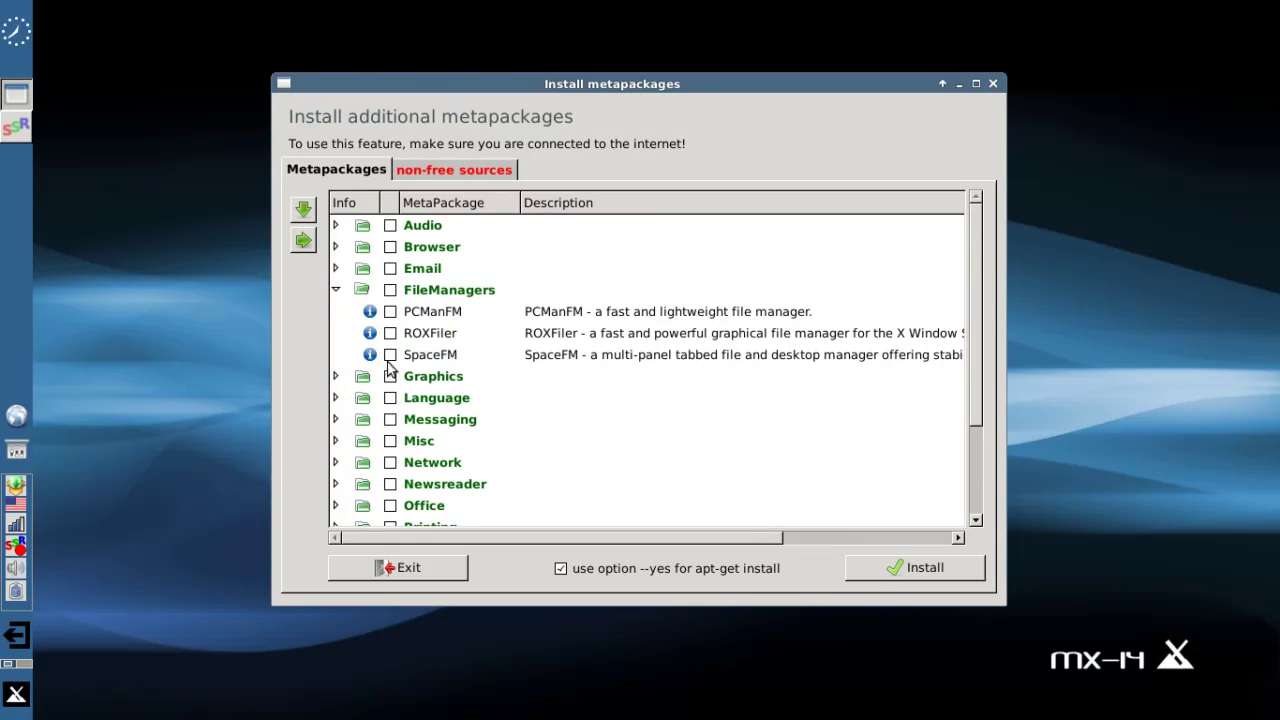
left_click(336, 247)
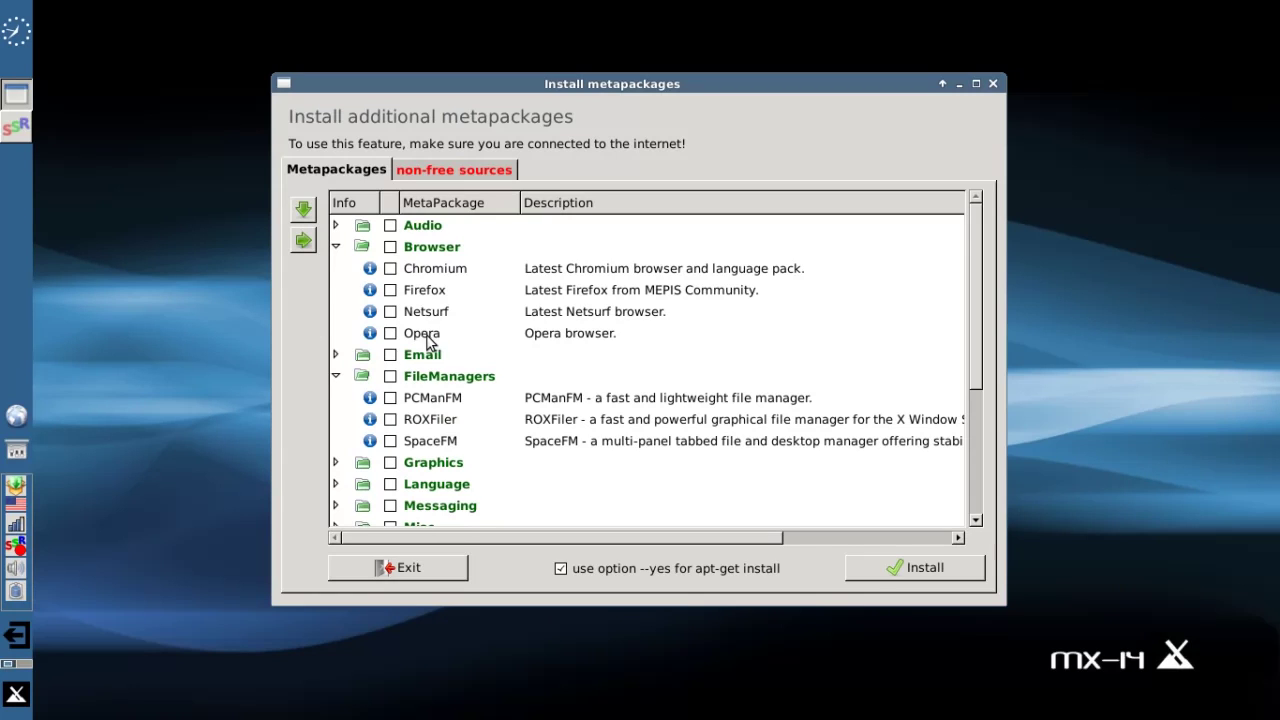
left_click(335, 247)
left_click(335, 290)
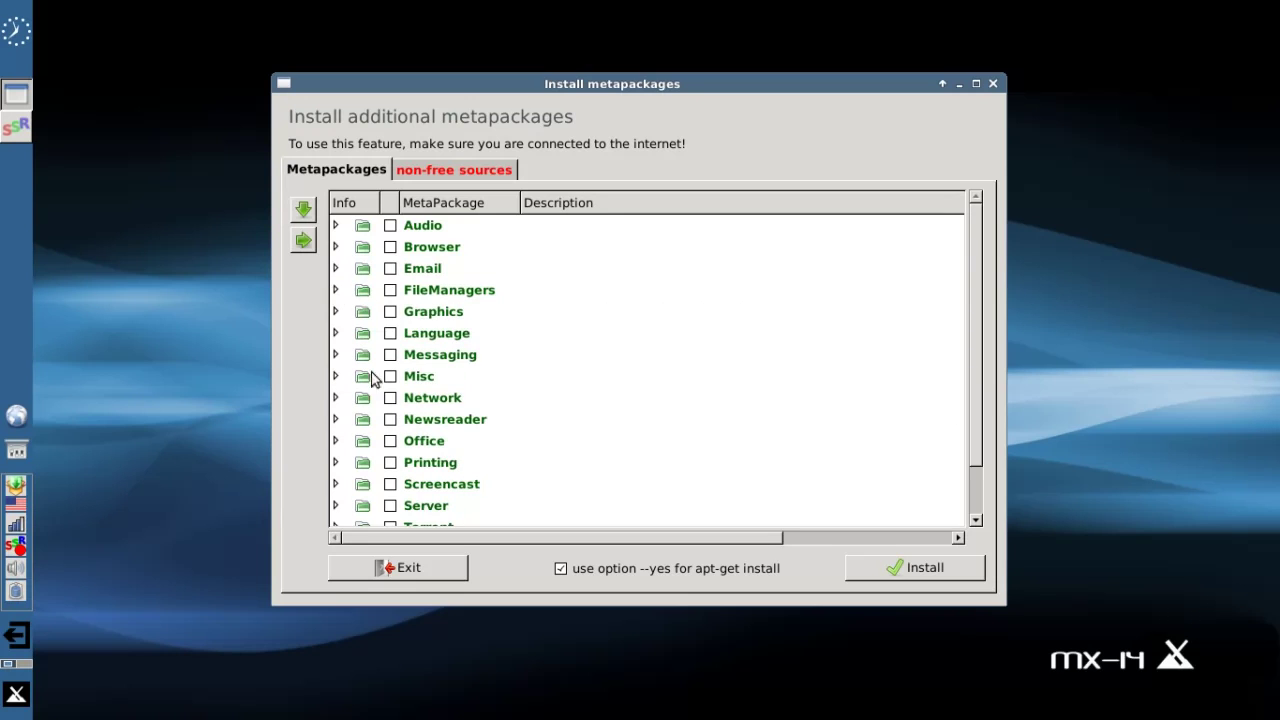
Step: Expand the Video category and mark Netflix for installation
scroll(362, 437, "down", 1)
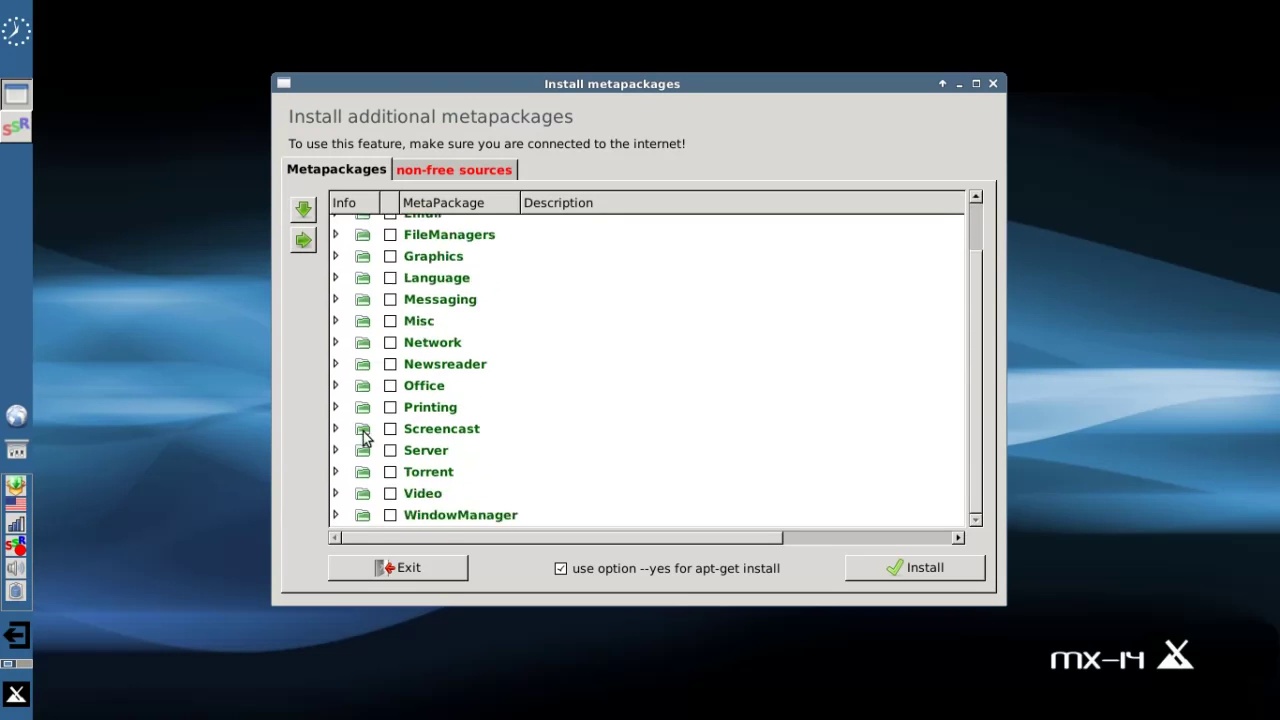
left_click(336, 493)
scroll(478, 446, "down", 3)
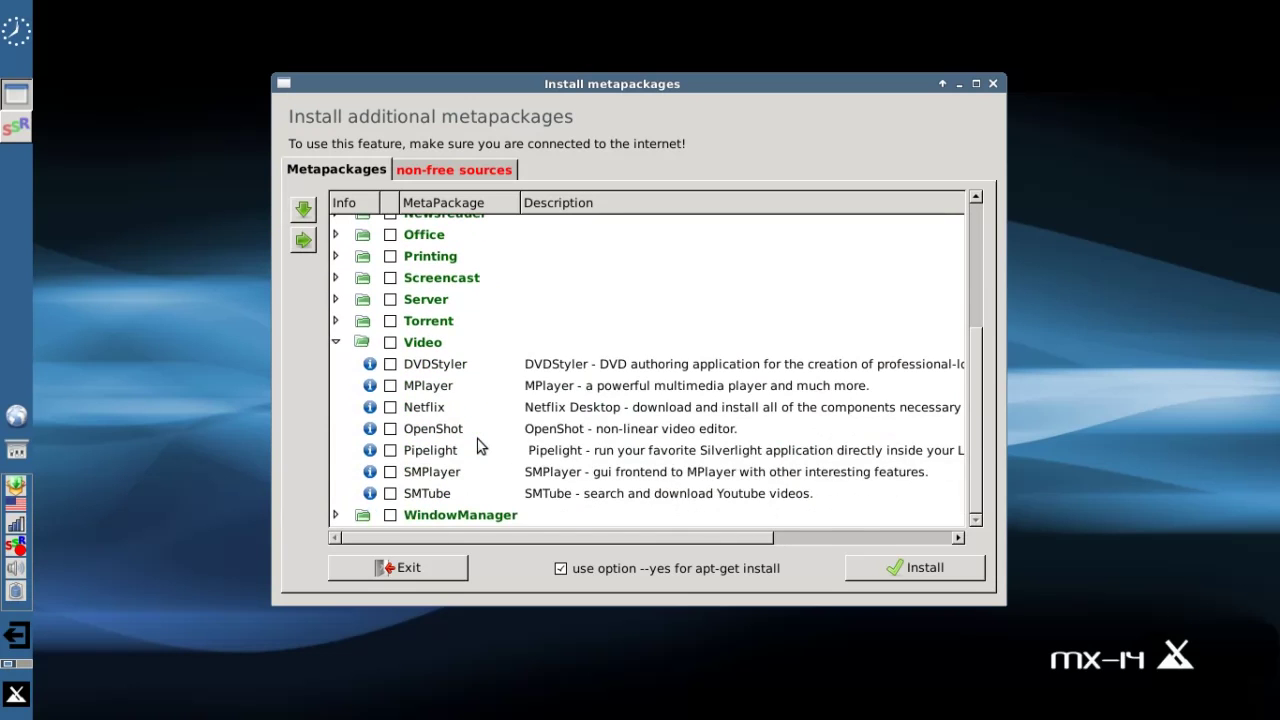
left_click(390, 410)
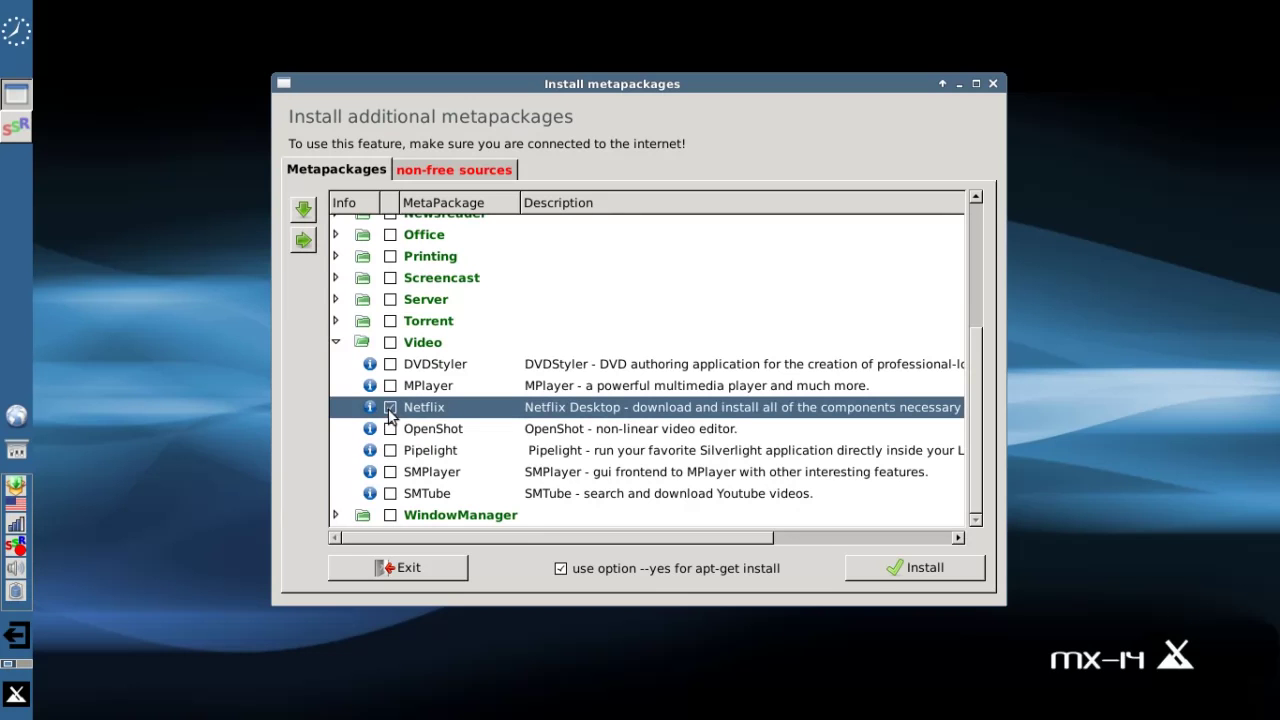
Step: Install Netflix, then close the finished terminal and the metapackage installer
left_click(897, 570)
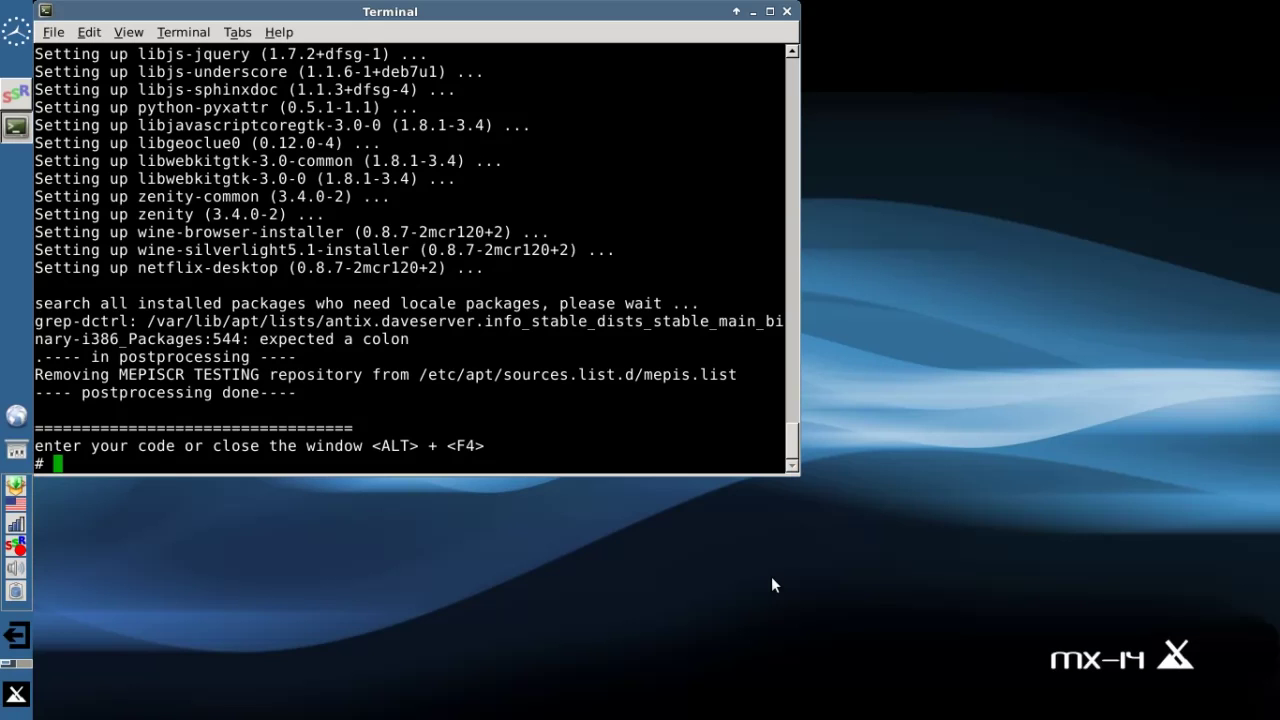
key("alt+F4")
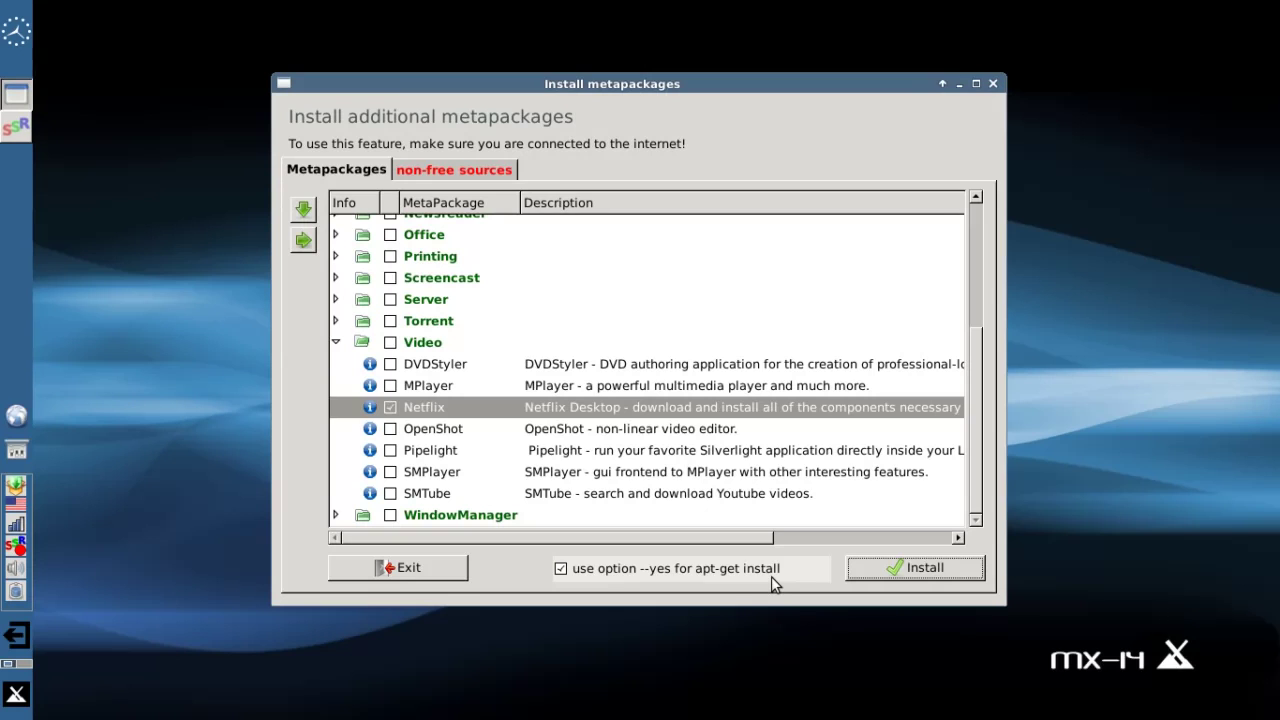
left_click(992, 85)
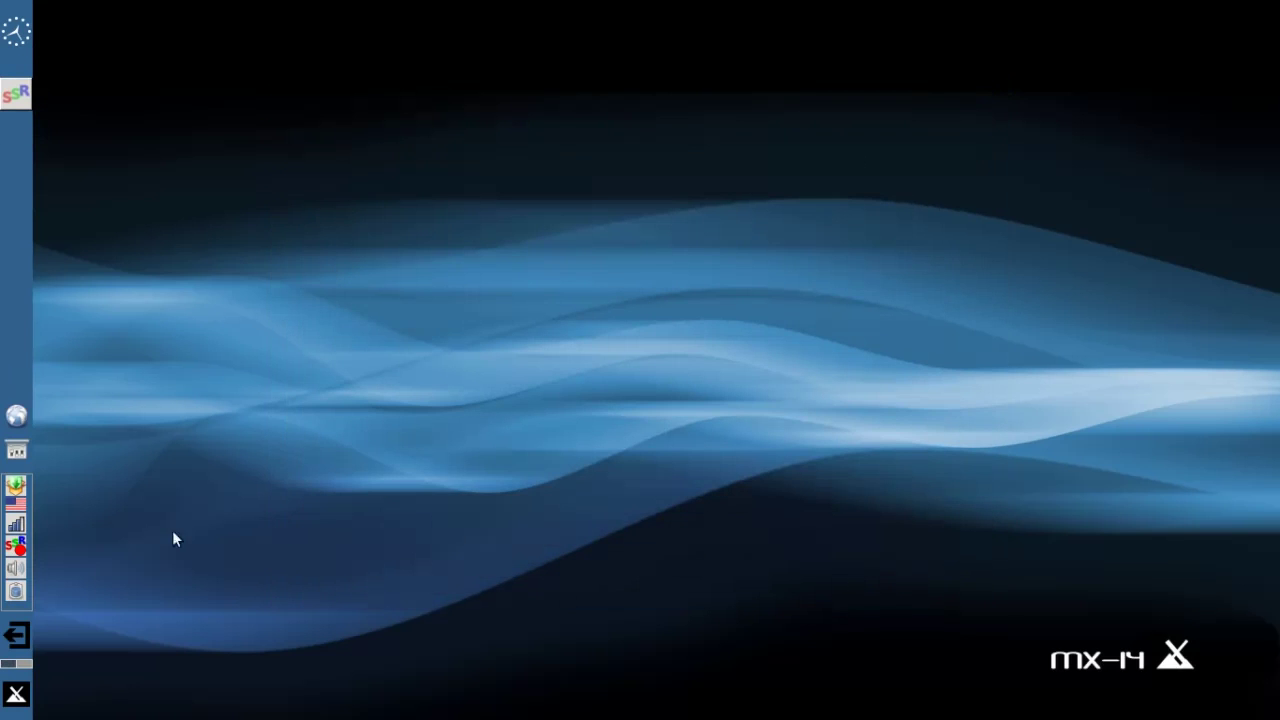
Step: Launch Netflix Desktop via a menu search for 'net' and accept the Wine Mono install
left_click(16, 694)
type("net")
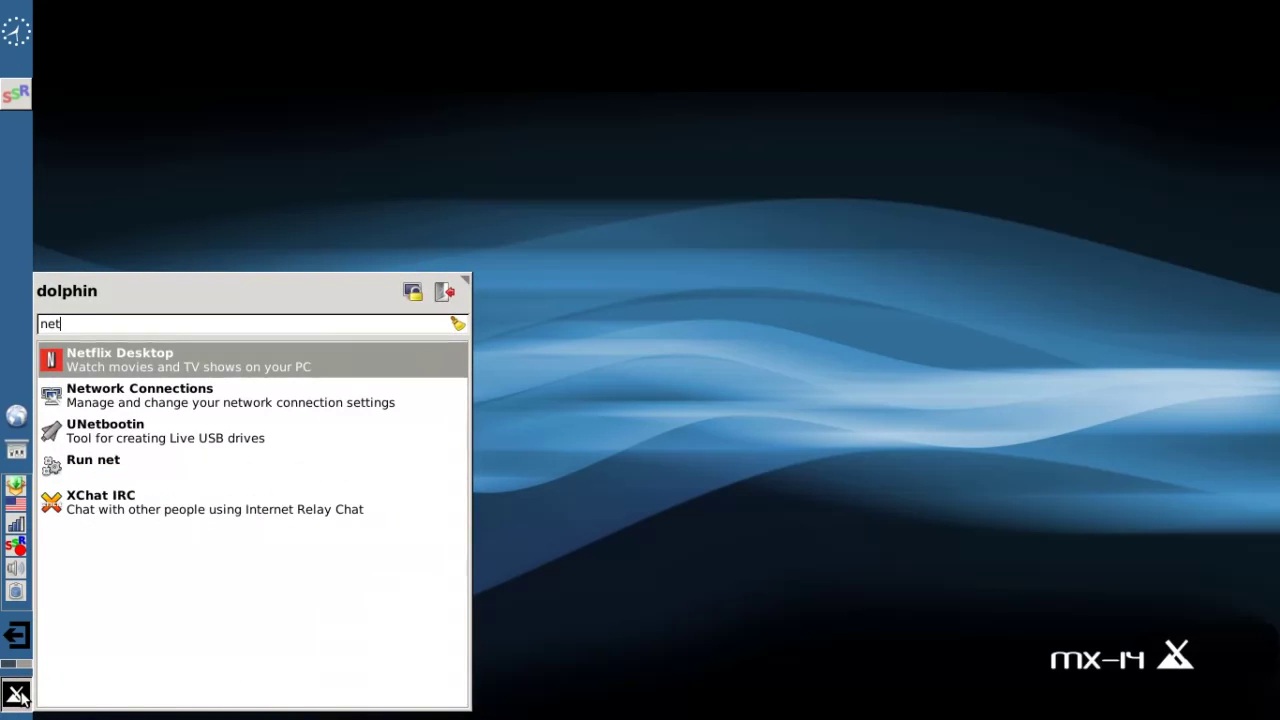
key("Return")
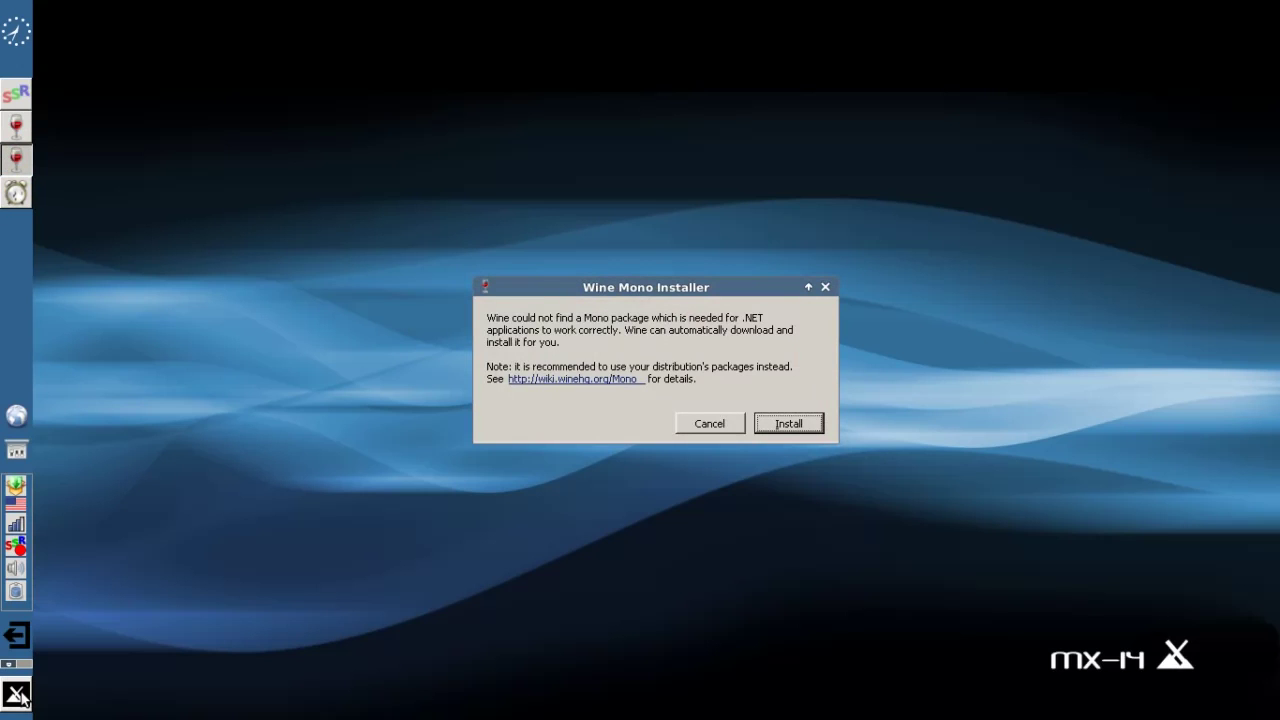
left_click(792, 426)
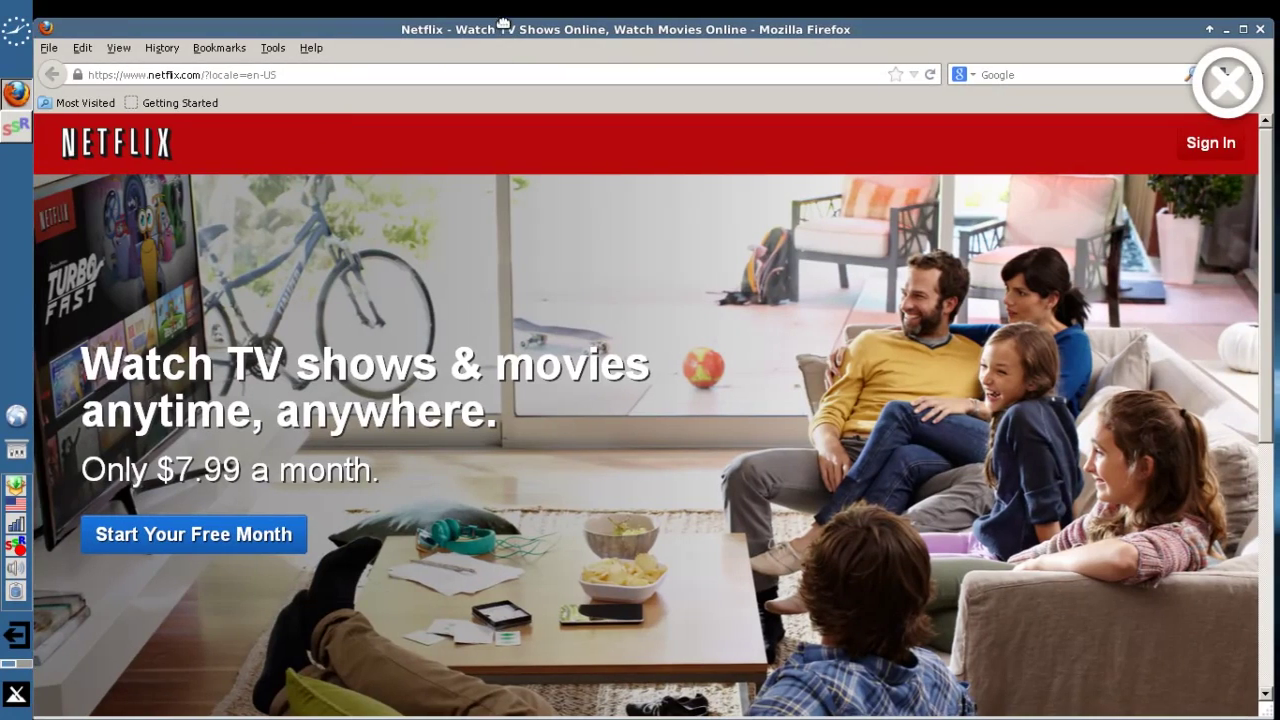
Step: Move the Netflix window to the screen top, open Sign In, and pause the recording
left_click_drag(500, 24, 506, 8)
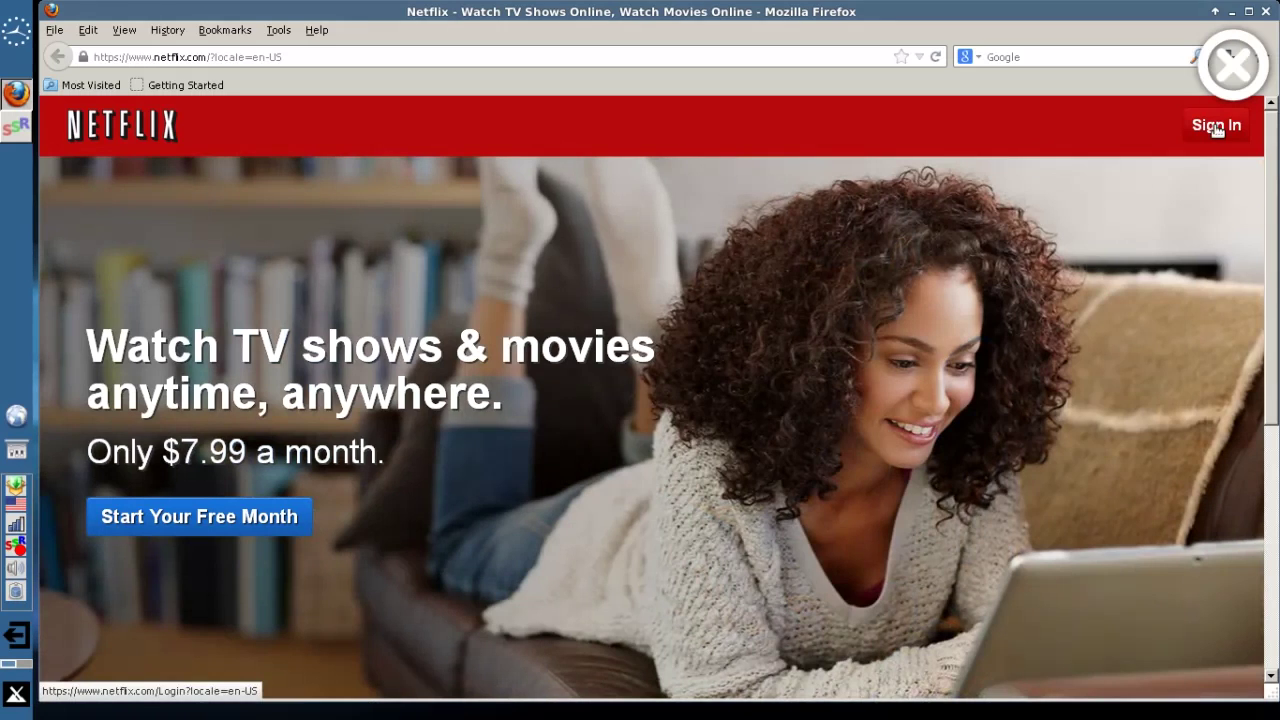
left_click(1216, 127)
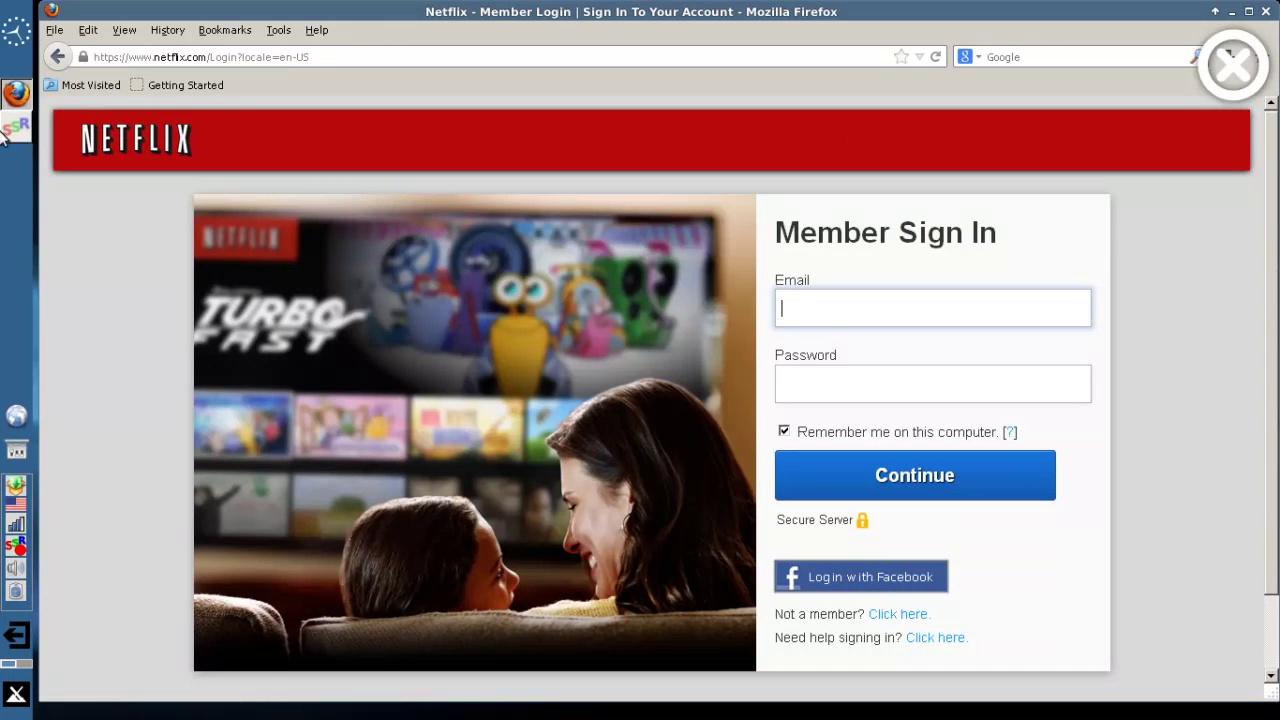
right_click(18, 545)
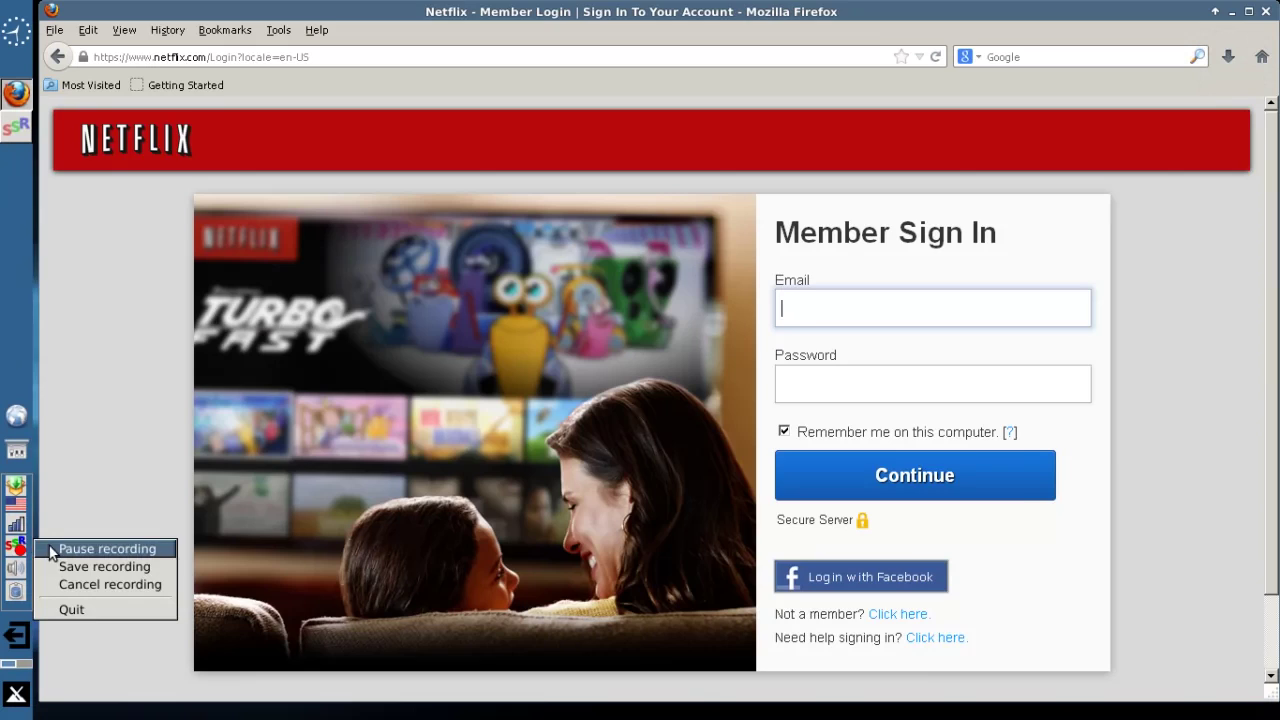
left_click(100, 549)
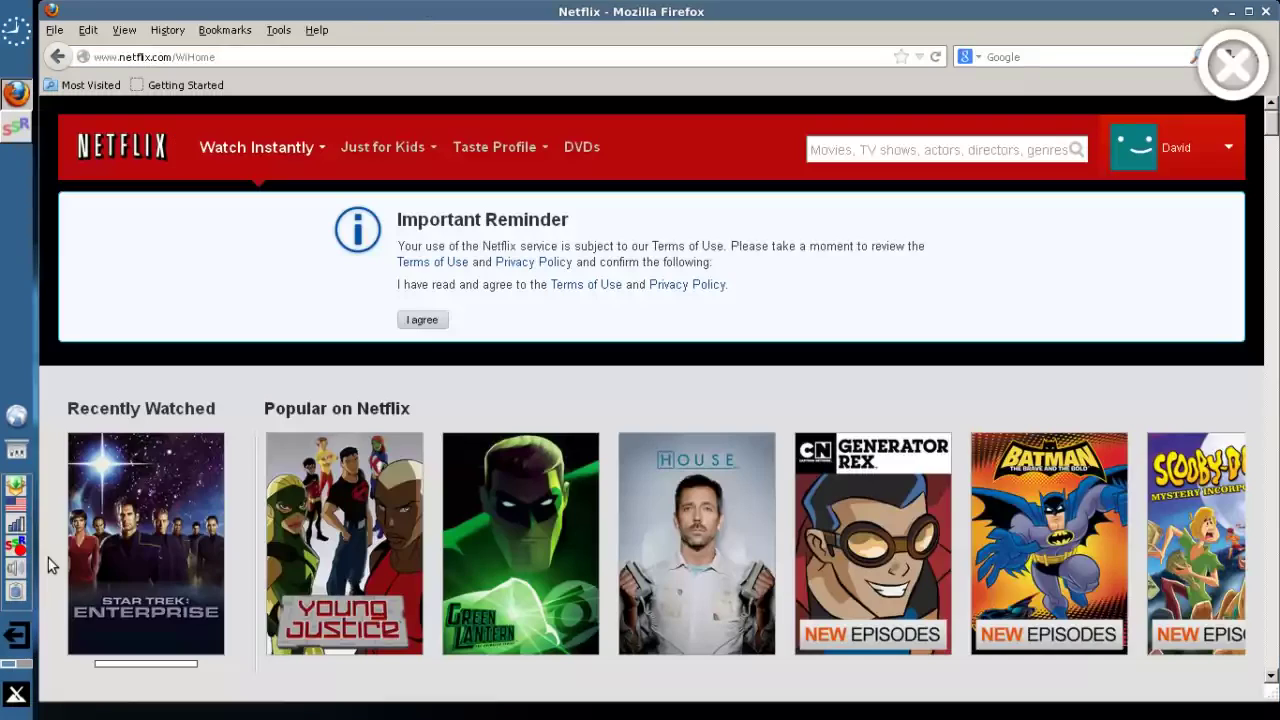
Step: Accept the terms reminder and resume Star Trek: Enterprise S1 Ep. 20 in full screen
left_click(422, 320)
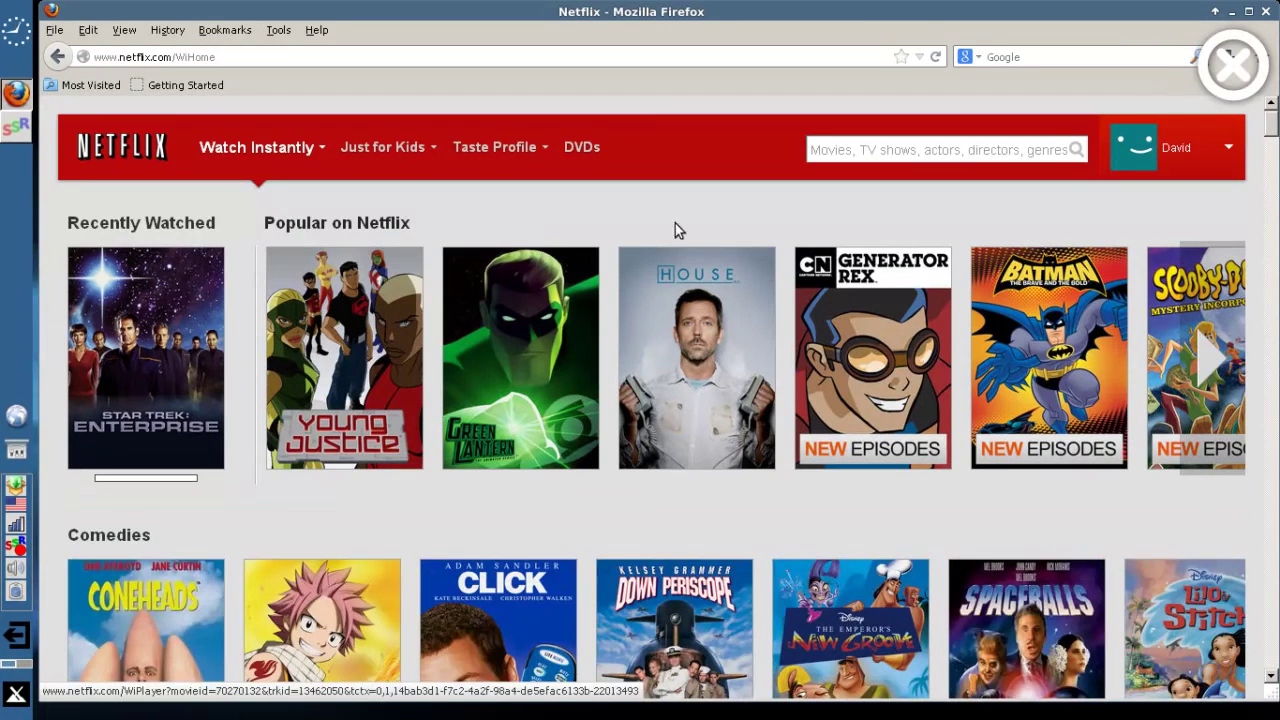
left_click(176, 332)
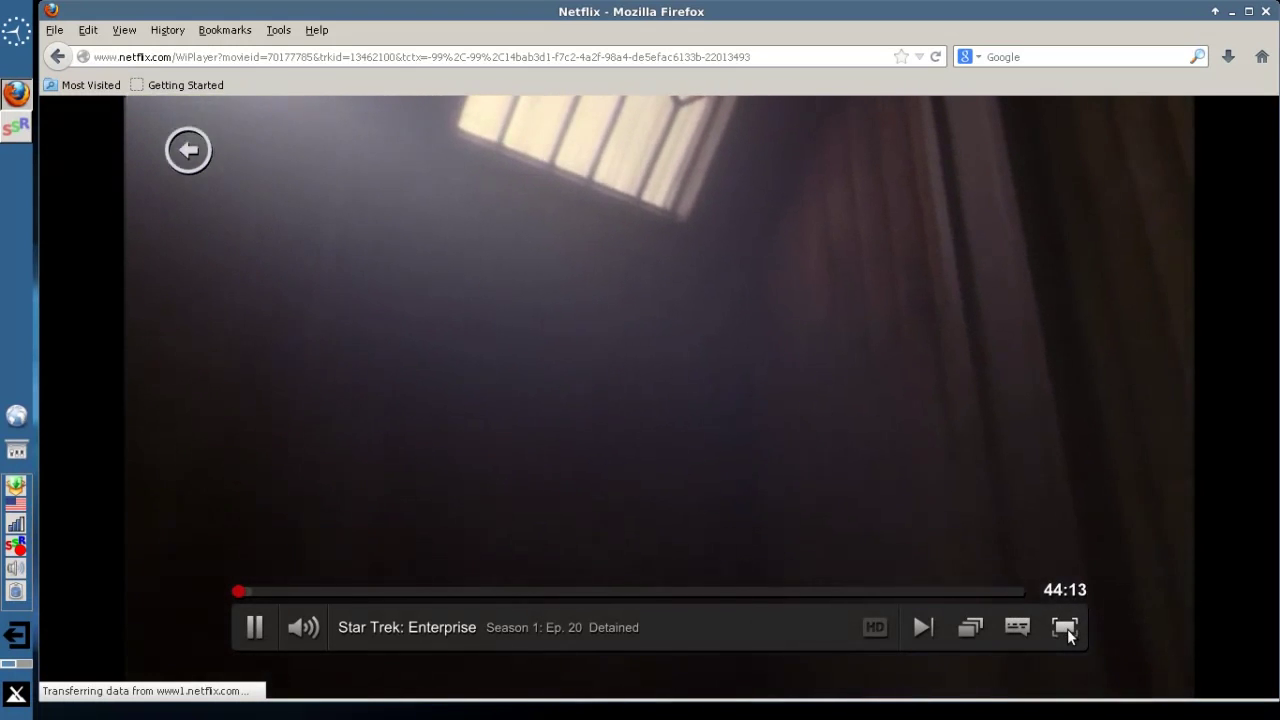
left_click(1067, 629)
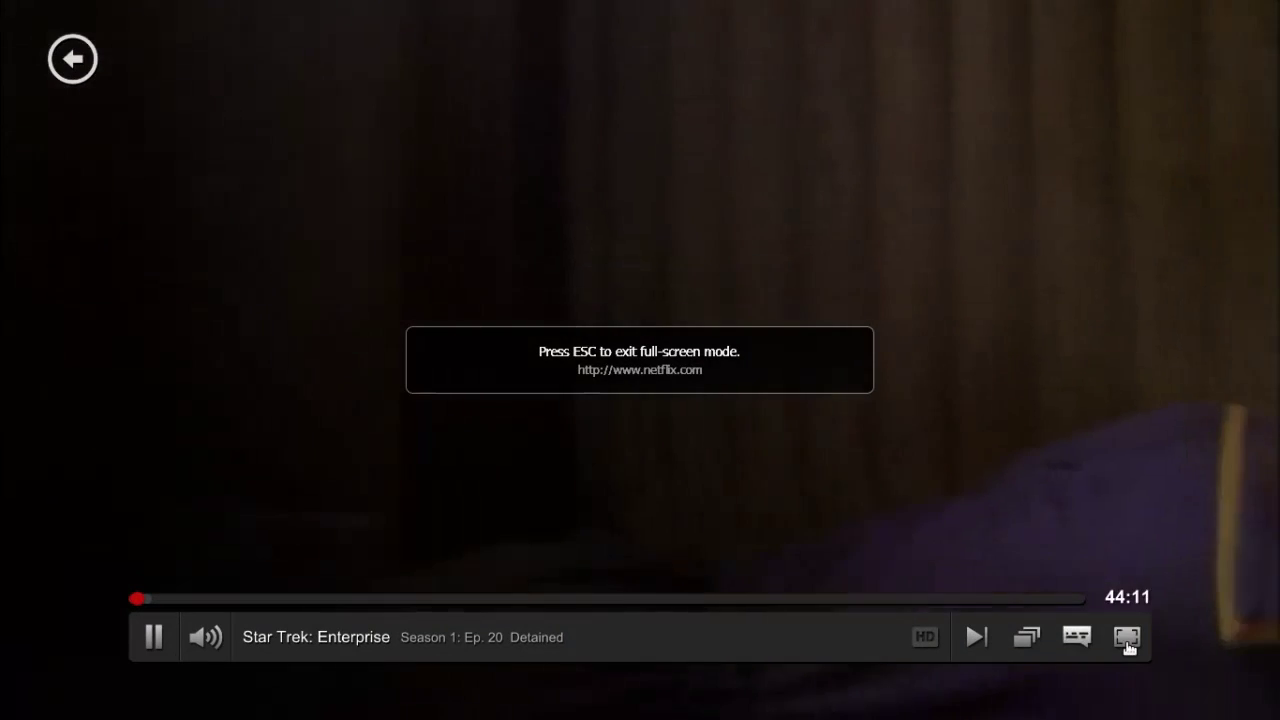
Step: Exit full screen, pause the episode, and close Netflix Desktop
left_click(1126, 647)
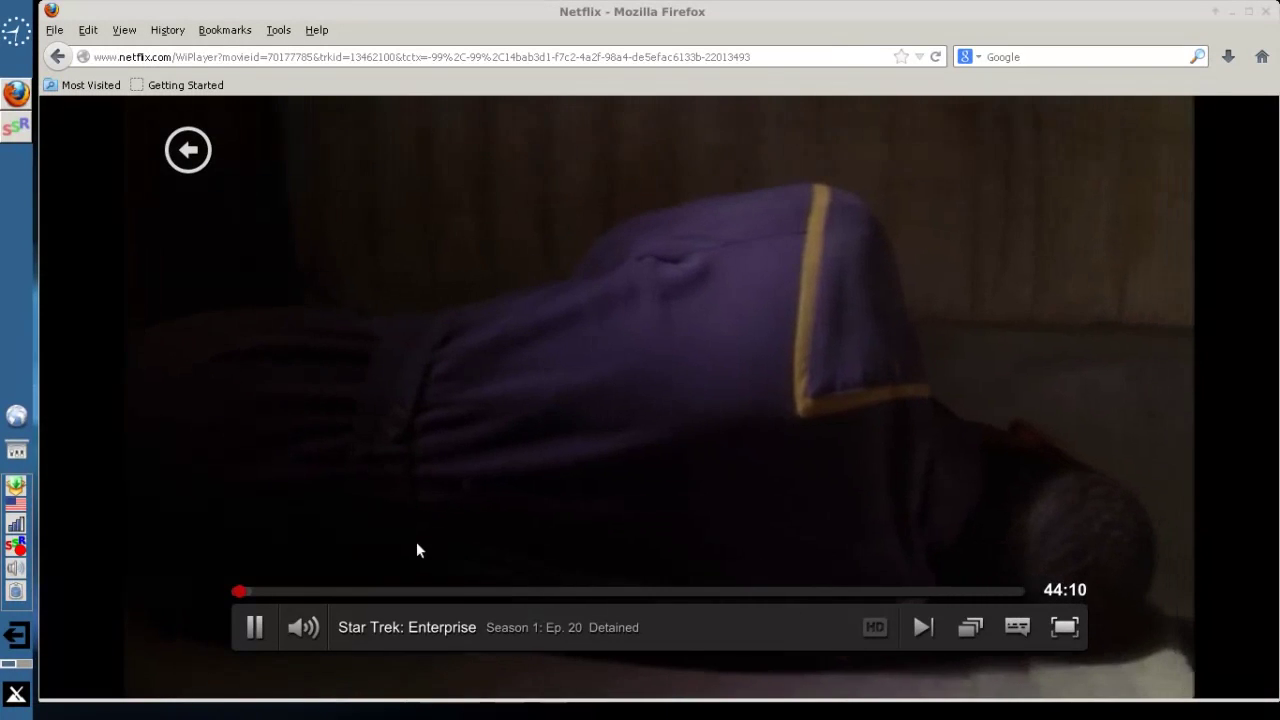
left_click(255, 627)
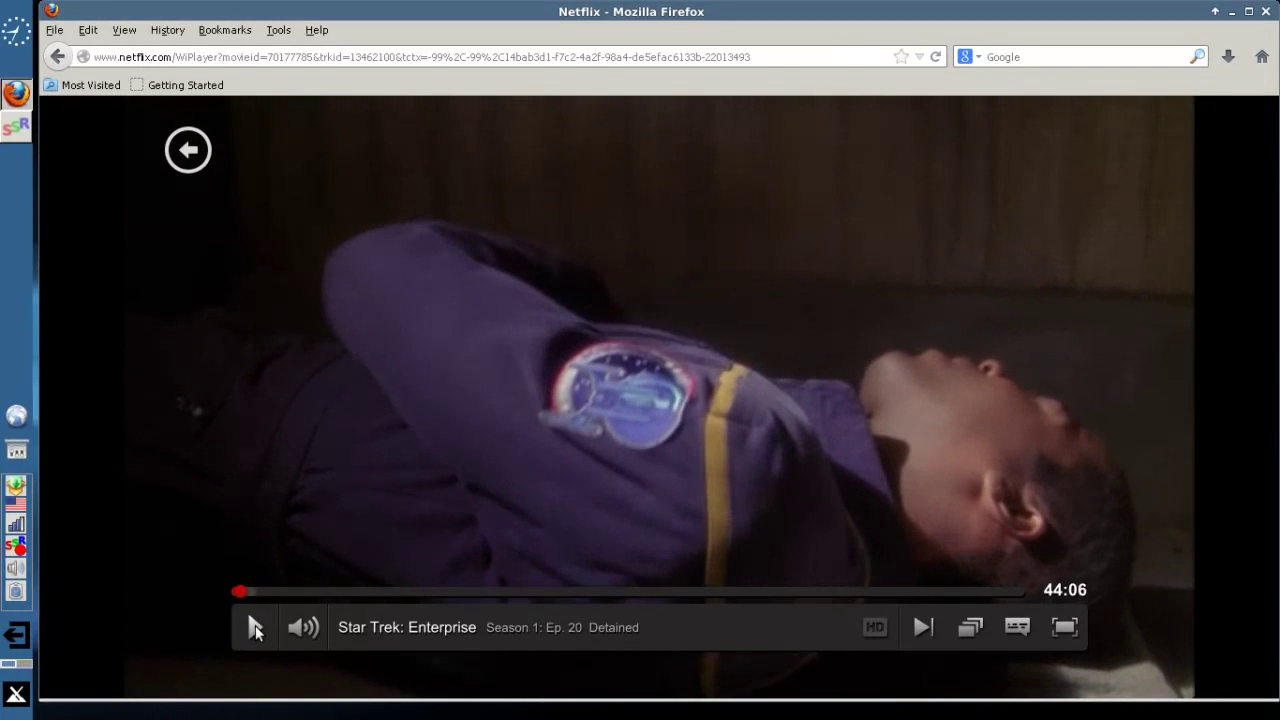
left_click(1266, 16)
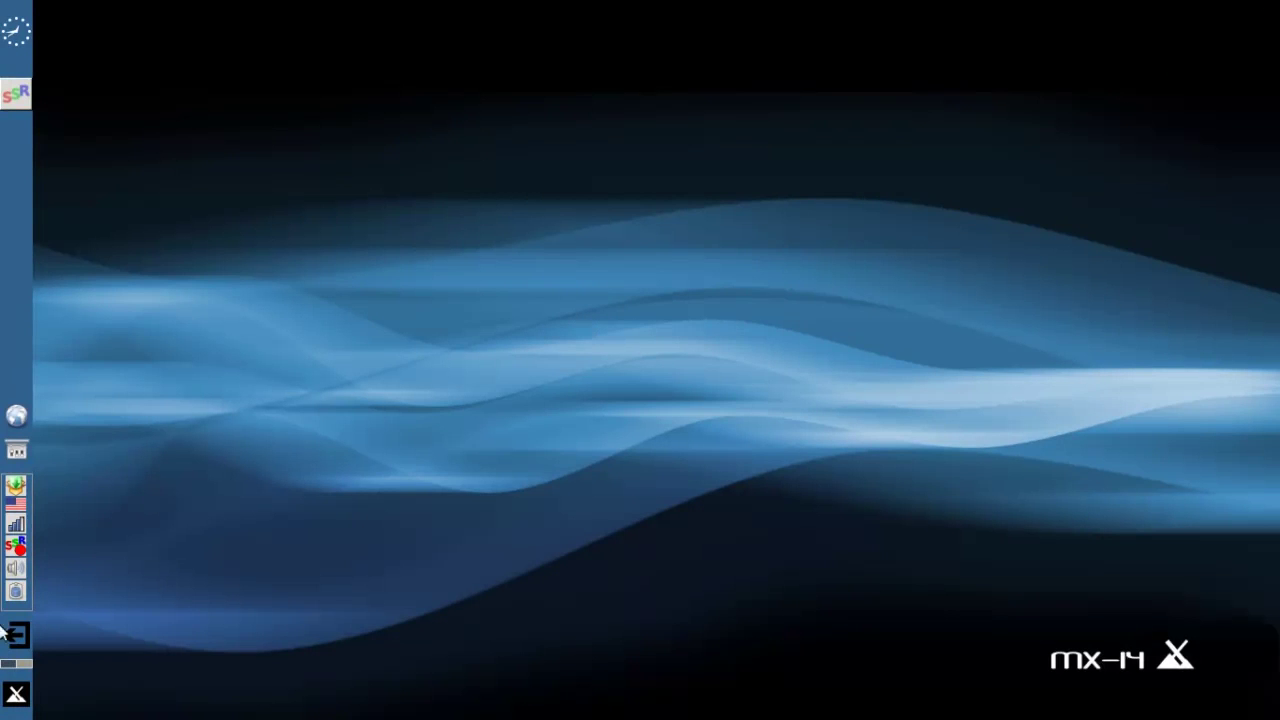
Step: Relaunch metapackage-installer from a Whisker Menu search for 'me'
left_click(15, 698)
type("met")
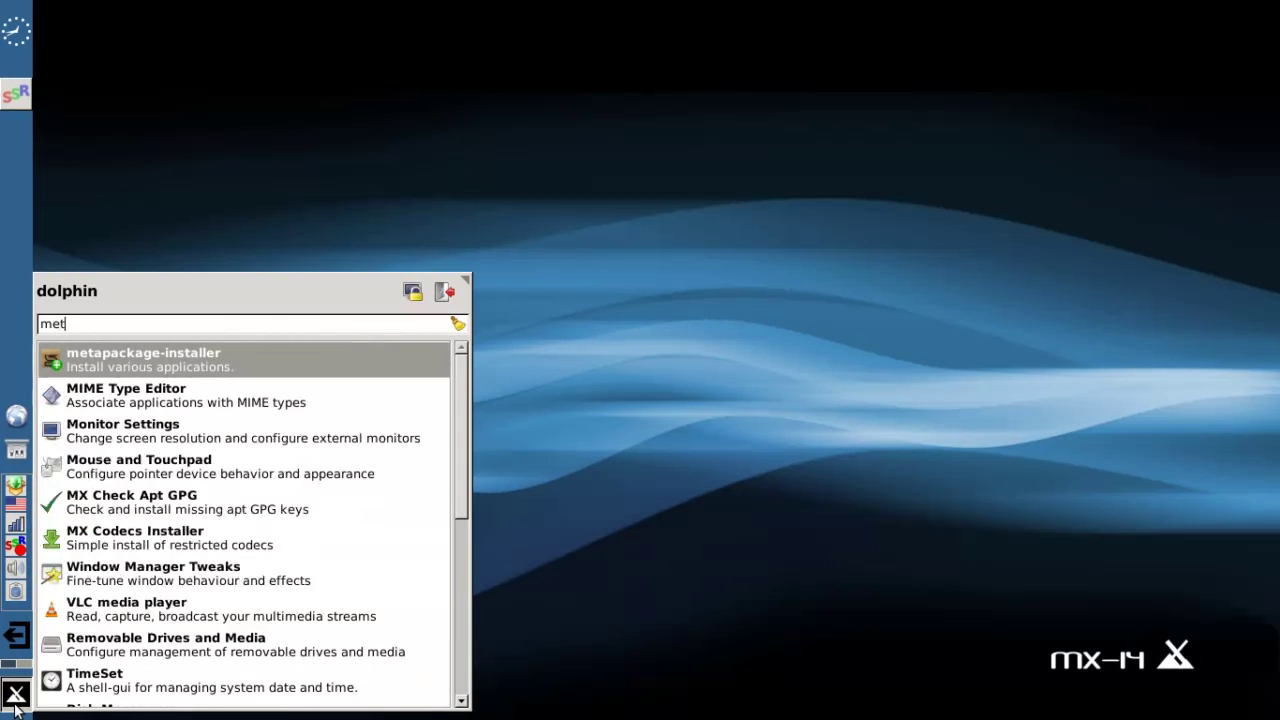
key("Return")
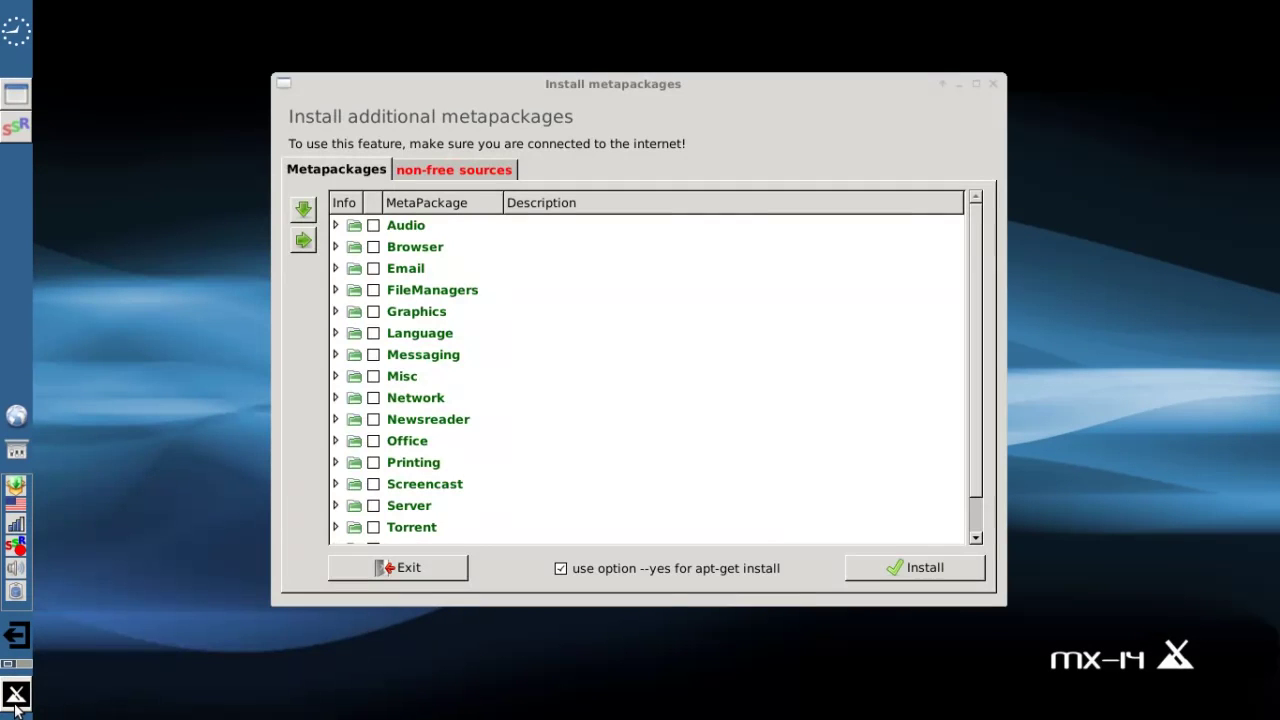